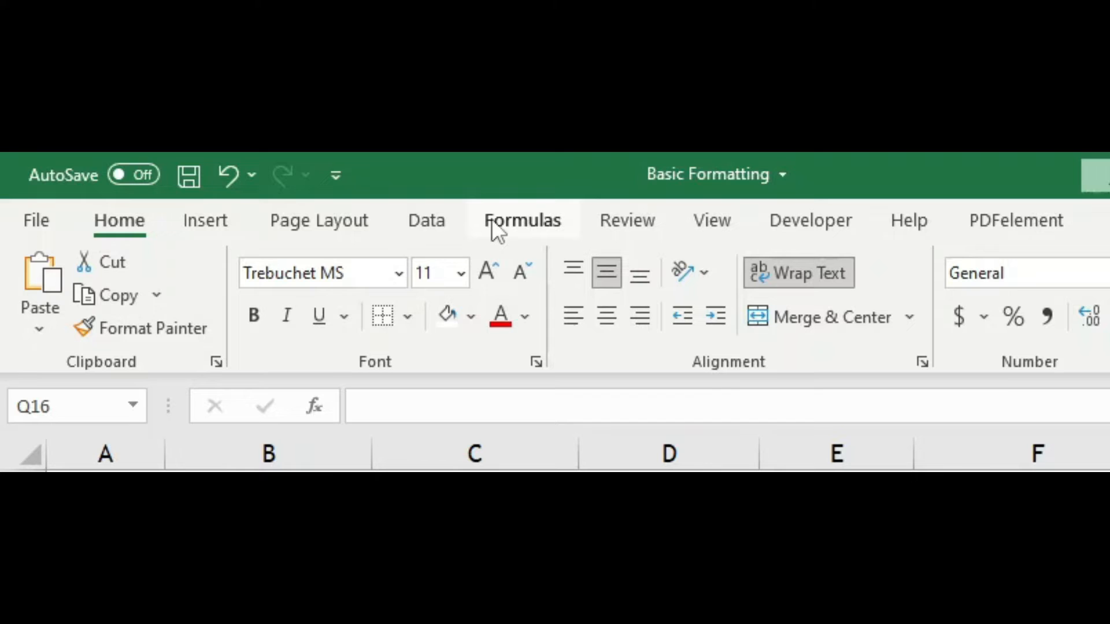
{"action": "left_click", "coordinate": [491, 220]}
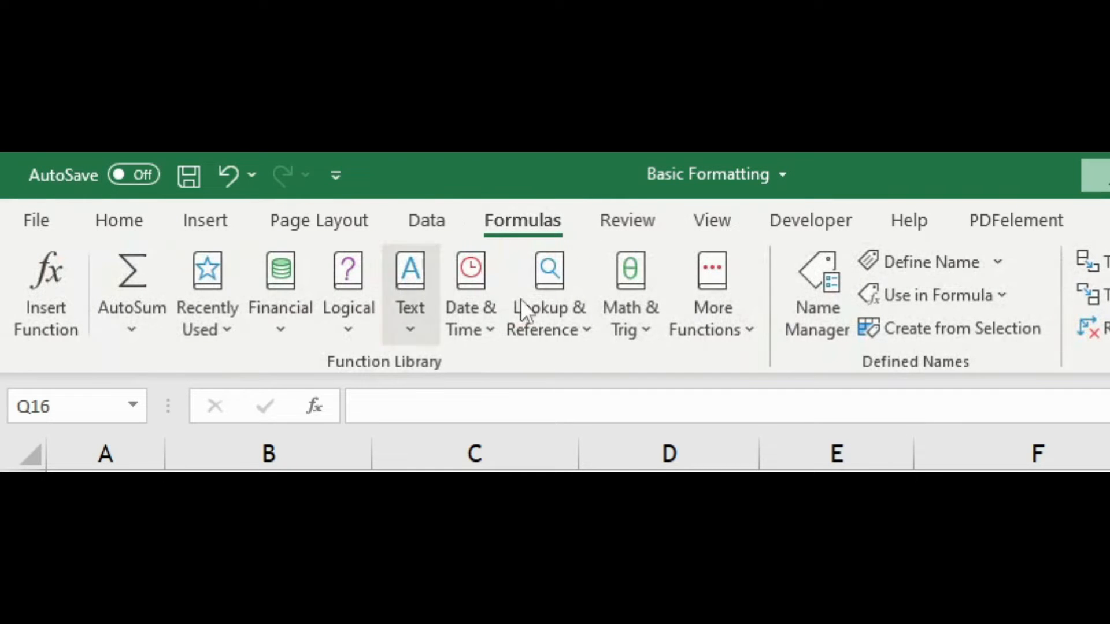
{"action": "left_click", "coordinate": [338, 223]}
{"action": "left_click", "coordinate": [118, 219]}
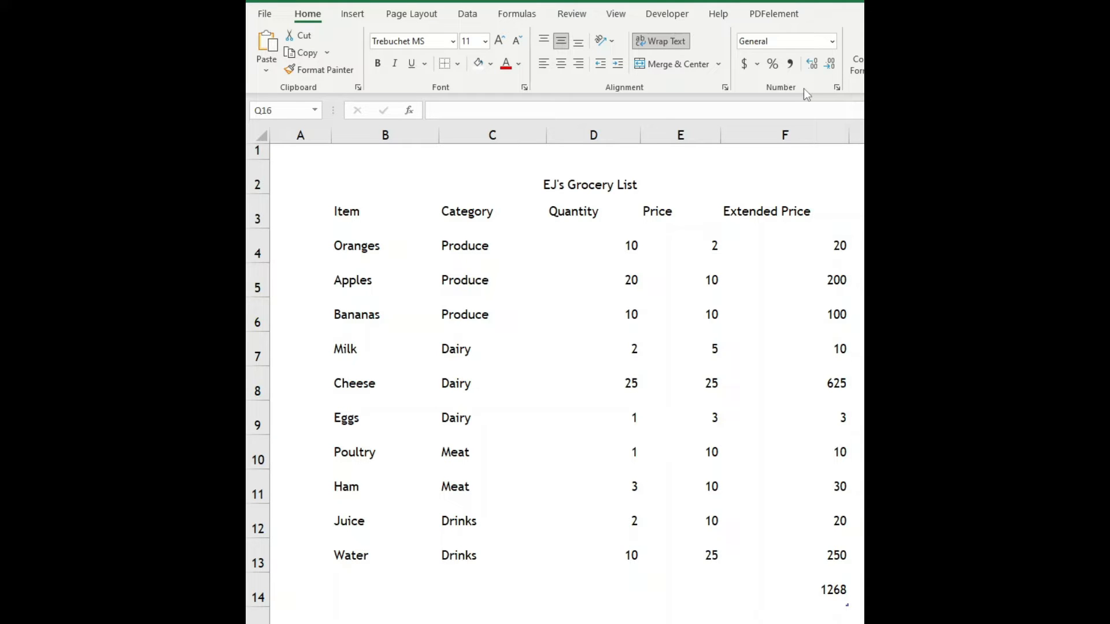
- Center the data in columns D, E and F horizontally from row 4 to row 14
{"action": "left_click_drag", "start_coordinate": [610, 134], "coordinate": [767, 136]}
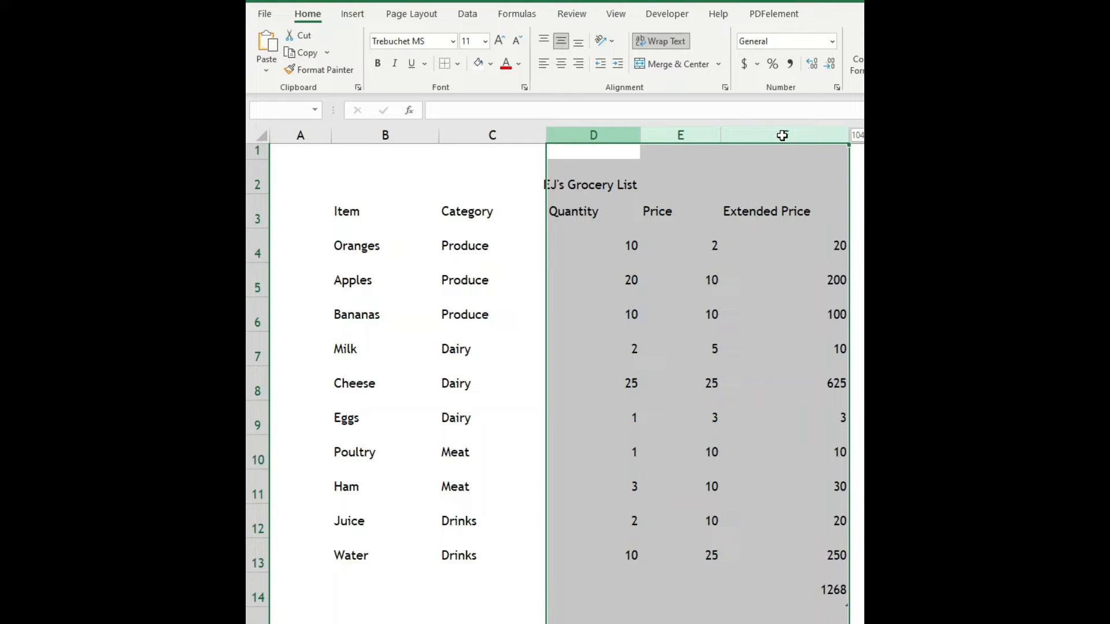
{"action": "left_click_drag", "start_coordinate": [782, 135], "coordinate": [782, 135]}
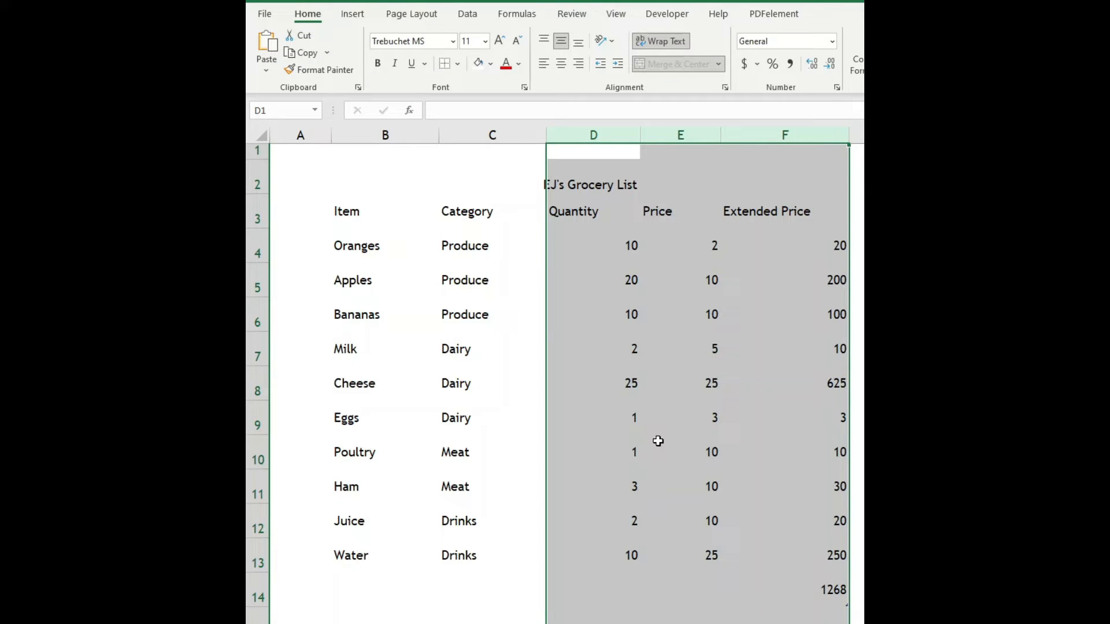
{"action": "left_click", "coordinate": [258, 244], "text": "ctrl"}
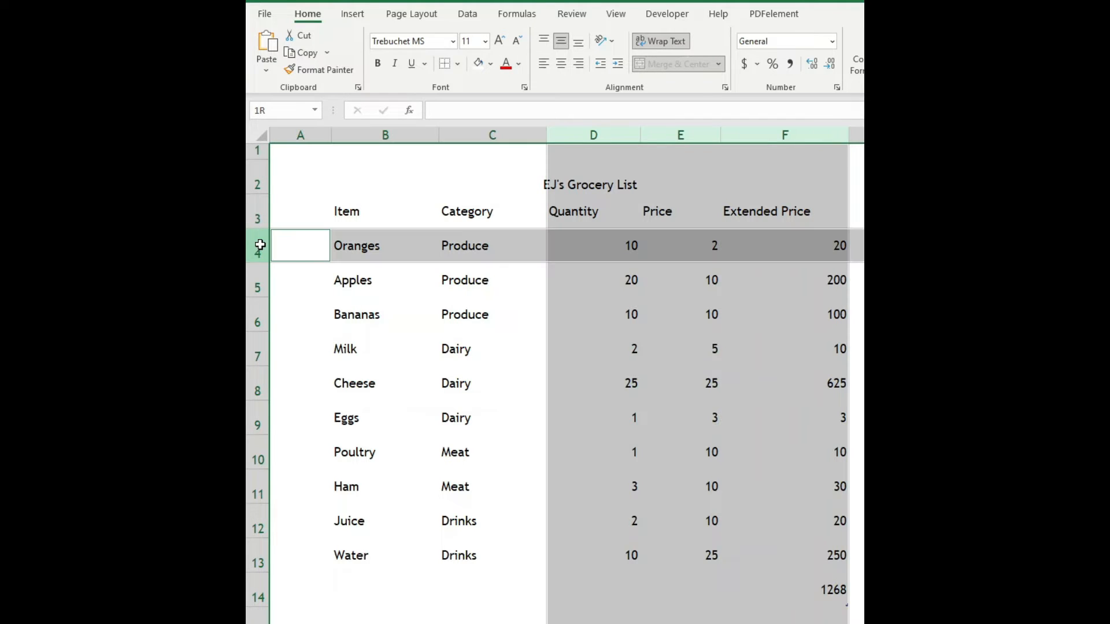
{"action": "left_click_drag", "start_coordinate": [260, 245], "coordinate": [286, 584]}
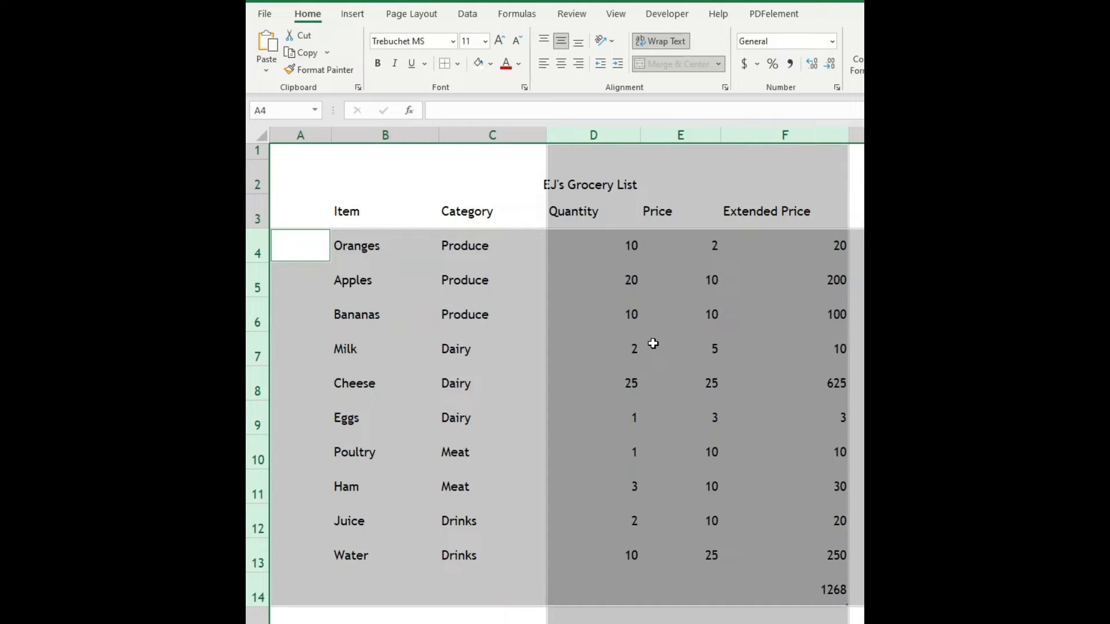
{"action": "left_click", "coordinate": [583, 245]}
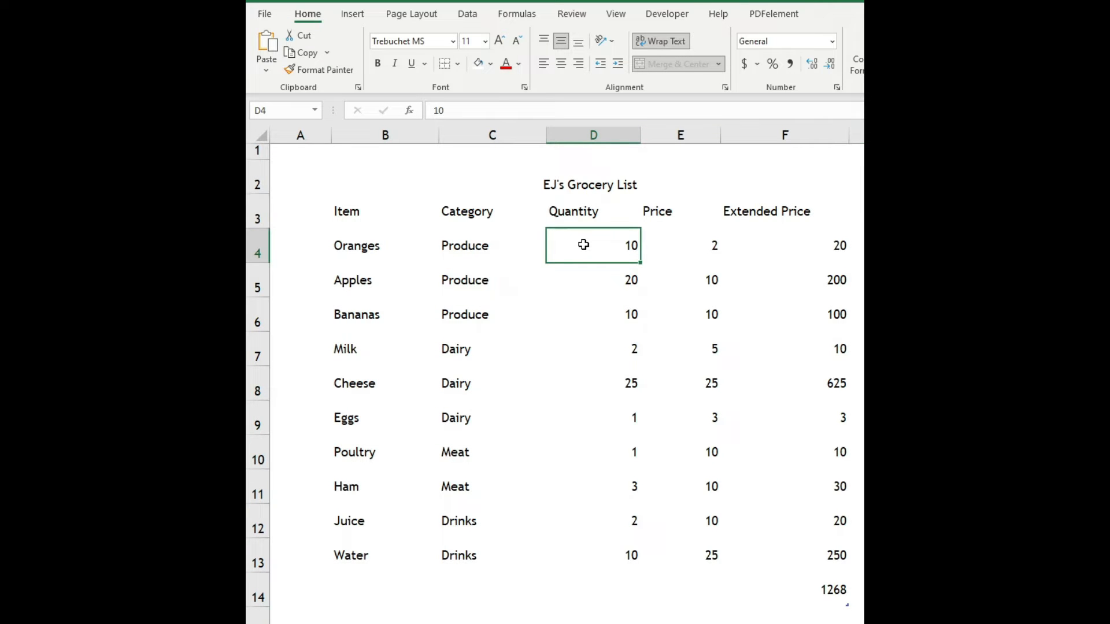
{"action": "left_click_drag", "start_coordinate": [583, 245], "coordinate": [821, 591]}
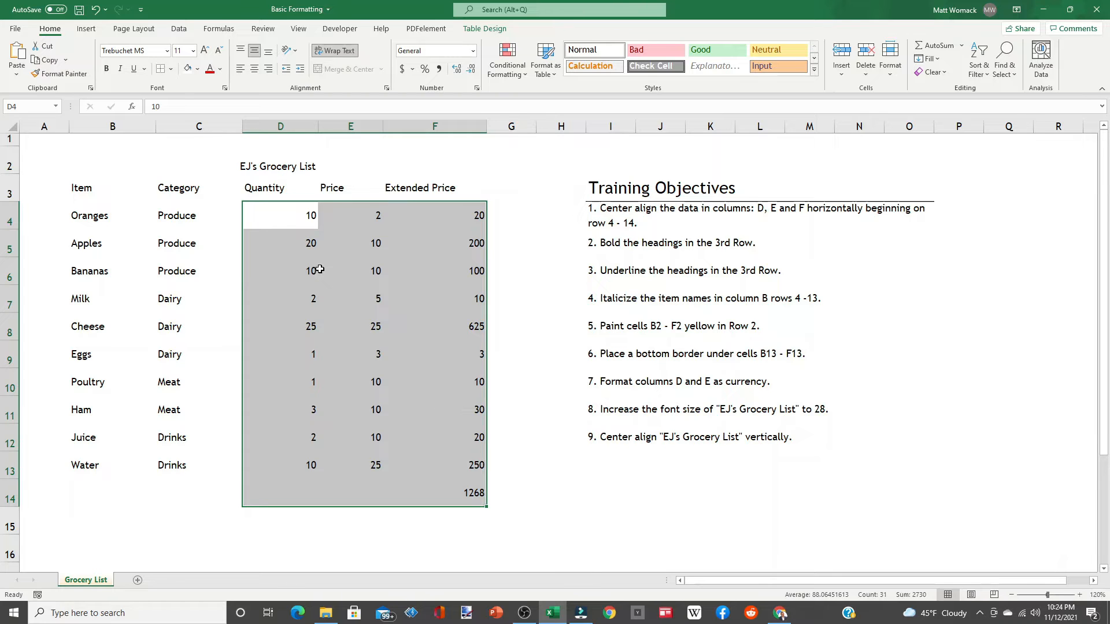
{"action": "left_click", "coordinate": [283, 221]}
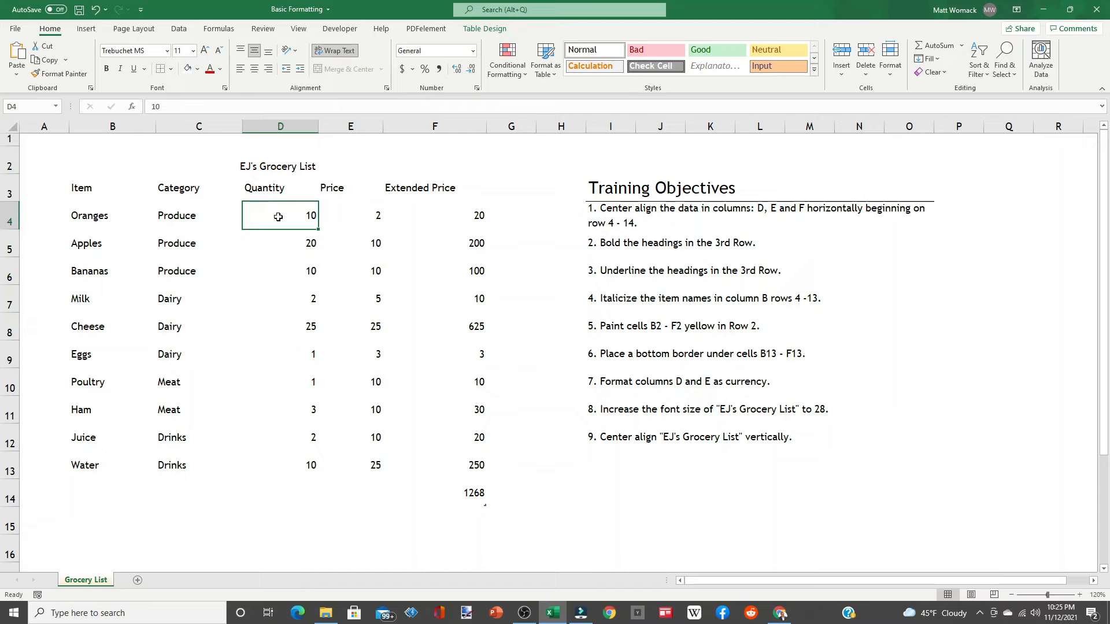
{"action": "left_click_drag", "start_coordinate": [280, 218], "coordinate": [437, 485]}
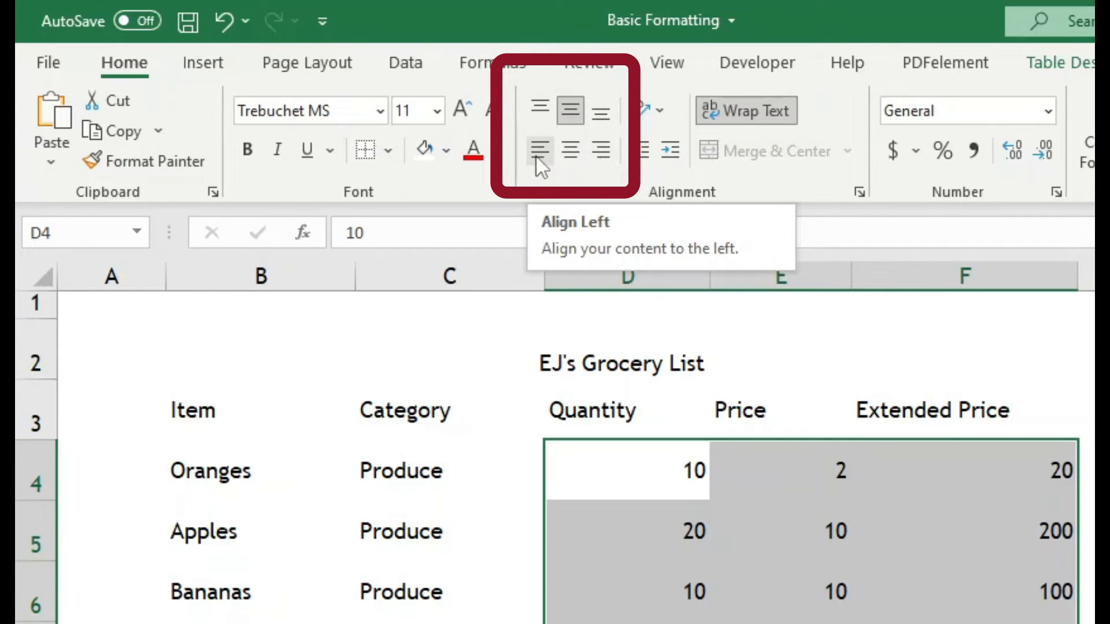
{"action": "left_click", "coordinate": [570, 160]}
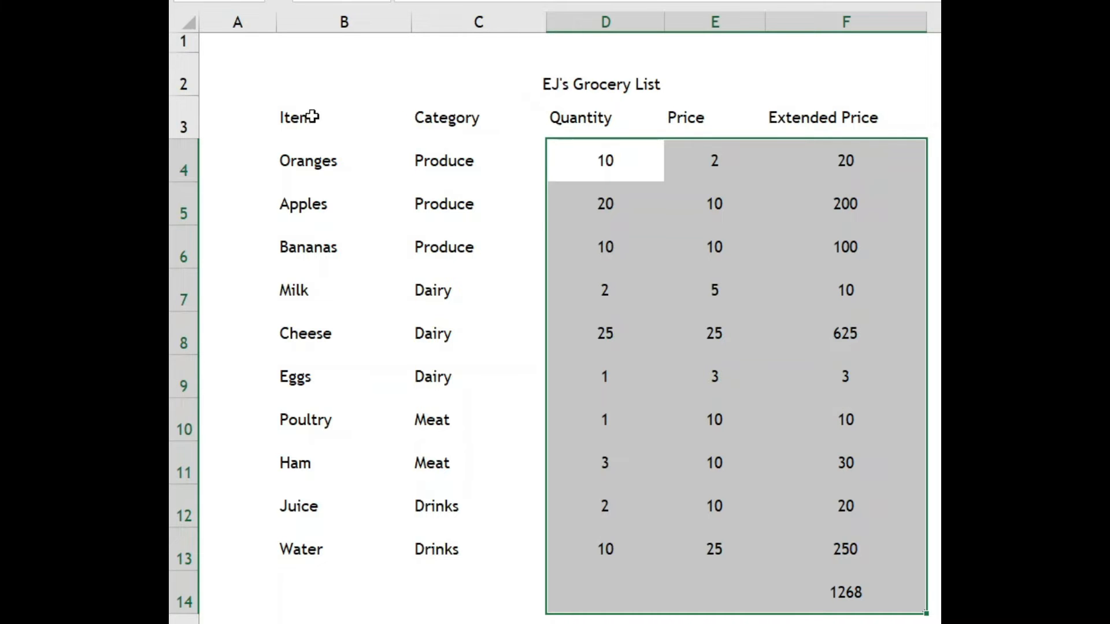
- Bold and underline the headings in row 3, from Item in B3 to Extended Price in F3
{"action": "left_click", "coordinate": [180, 42]}
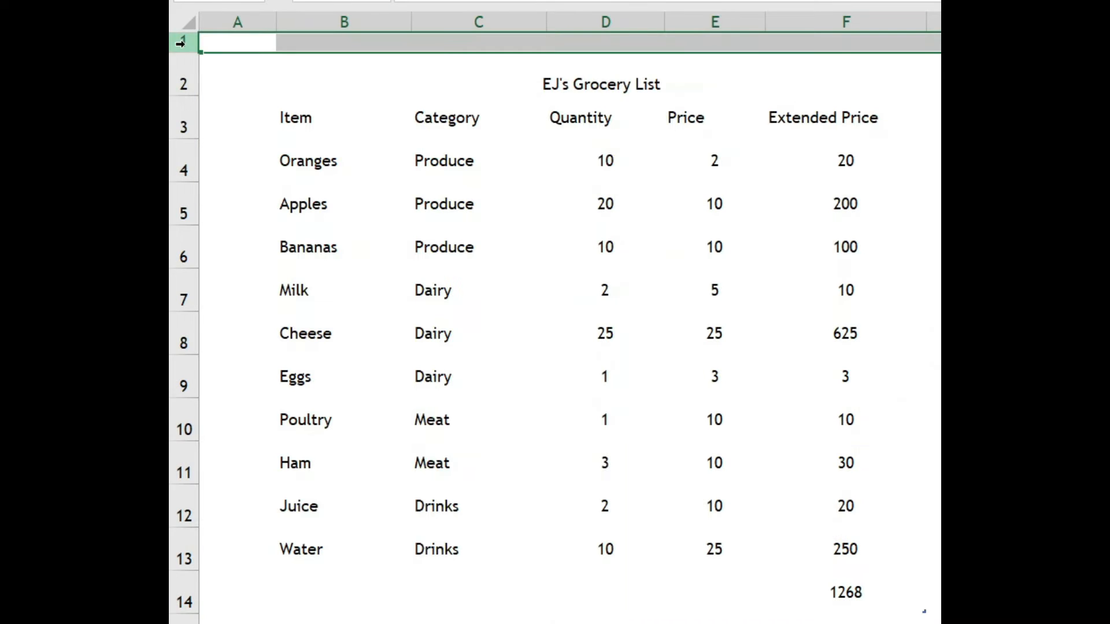
{"action": "left_click", "coordinate": [183, 81]}
{"action": "left_click", "coordinate": [185, 116]}
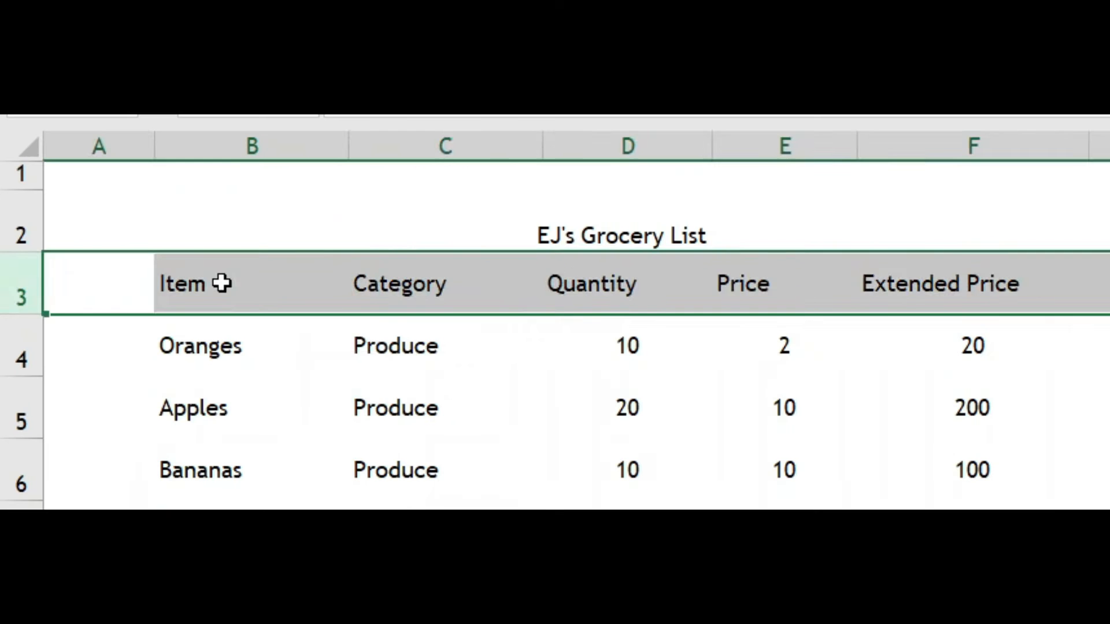
{"action": "left_click", "coordinate": [322, 117]}
{"action": "left_click_drag", "start_coordinate": [221, 284], "coordinate": [908, 284]}
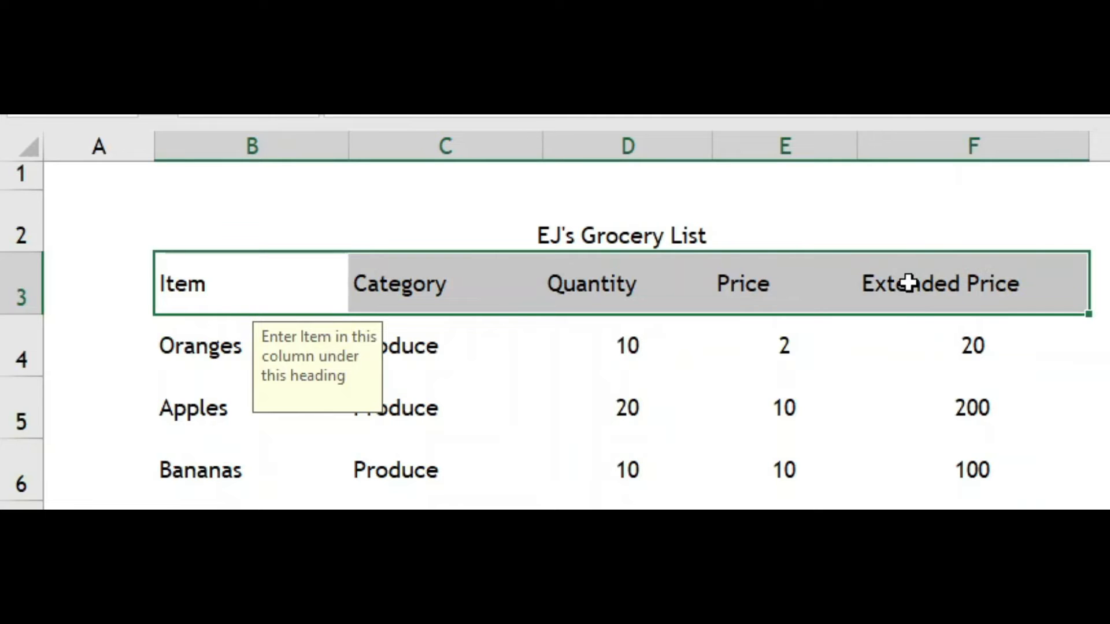
{"action": "left_click_drag", "start_coordinate": [908, 284], "coordinate": [909, 283]}
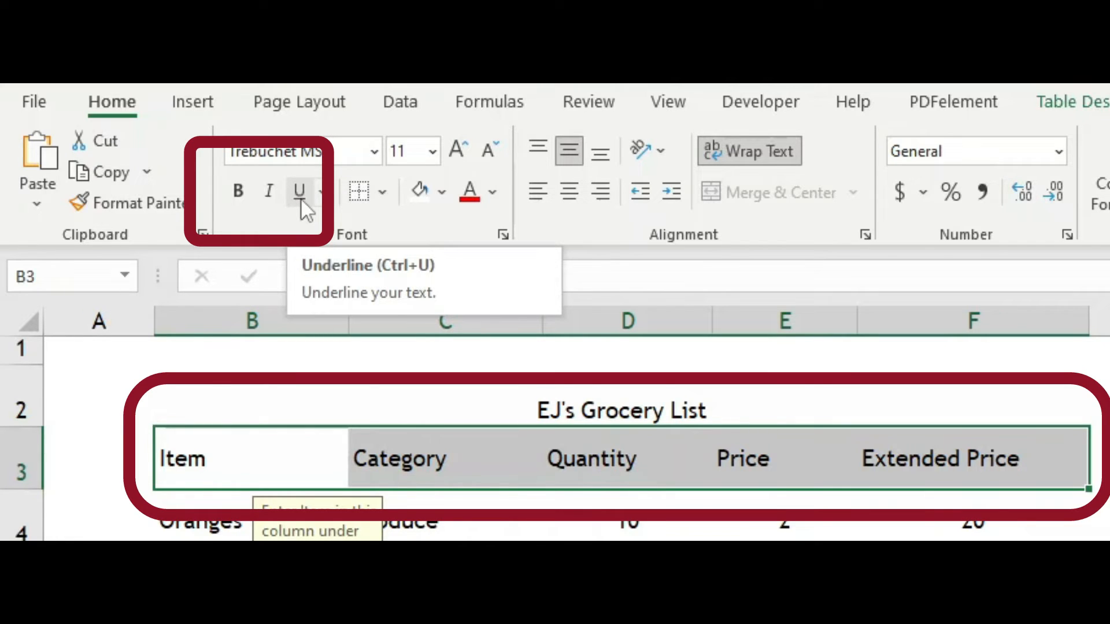
{"action": "left_click", "coordinate": [237, 203]}
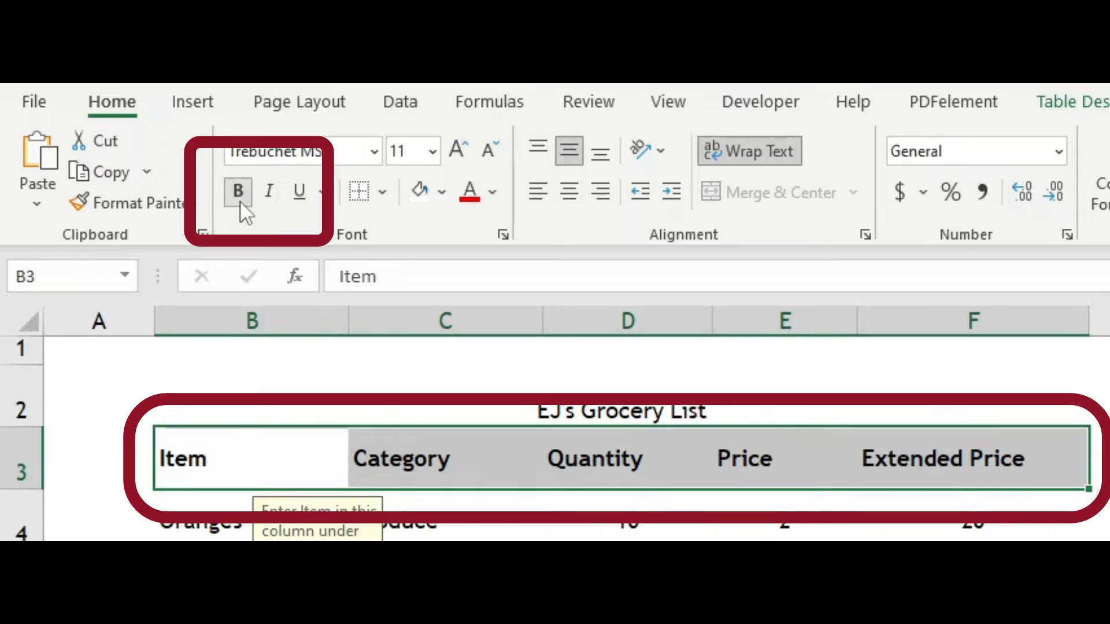
{"action": "left_click", "coordinate": [309, 199]}
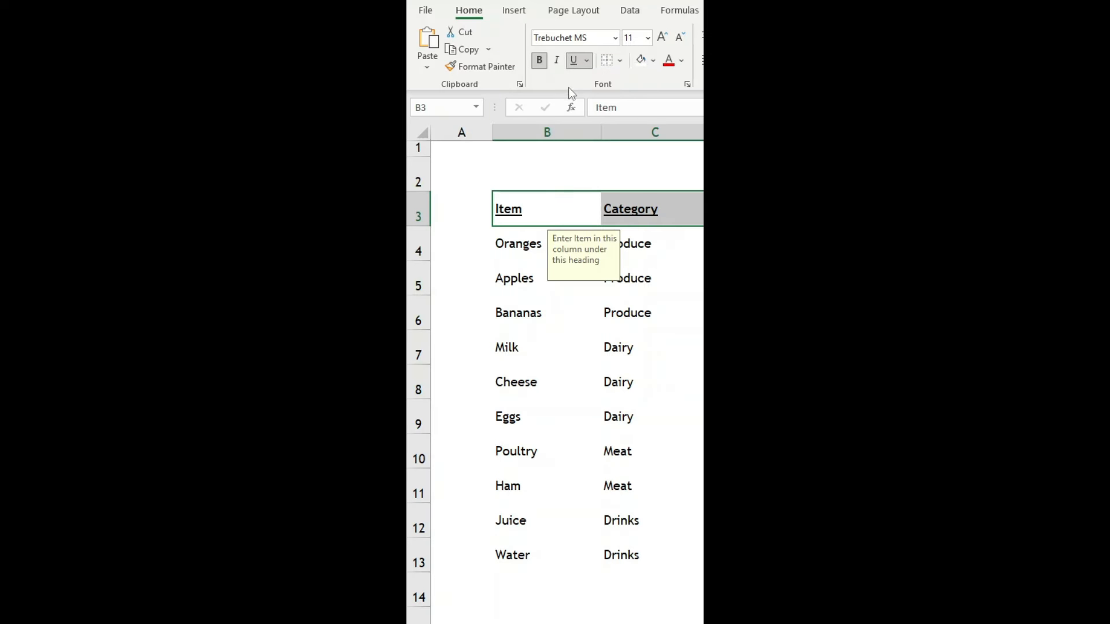
- Italicize the item names in column B, from Oranges in row 4 to Water in row 13
{"action": "left_click", "coordinate": [542, 131]}
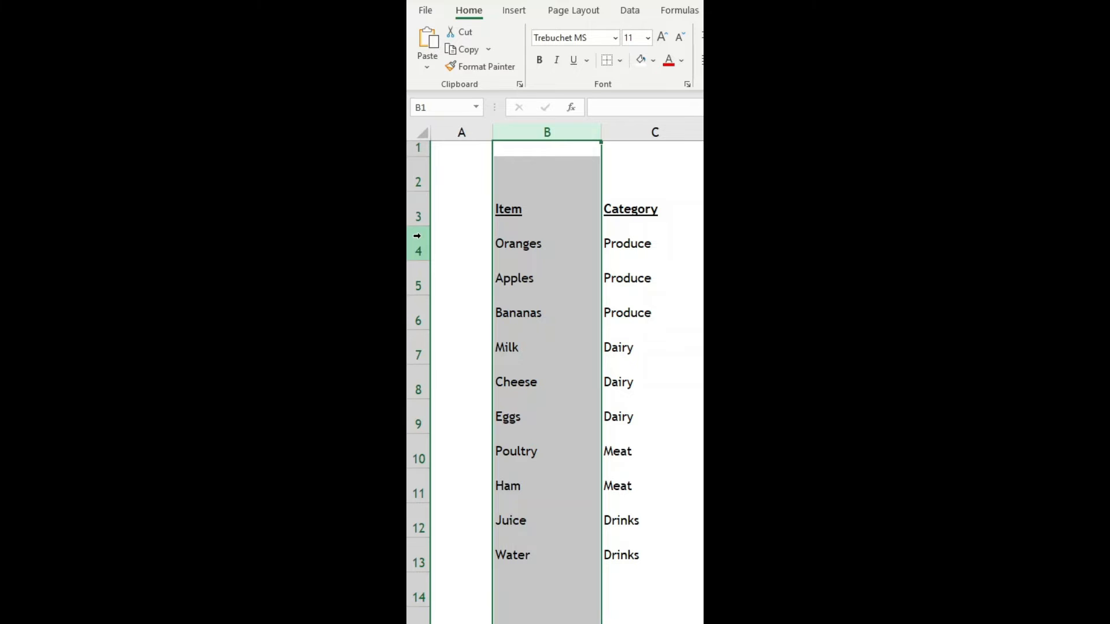
{"action": "left_click_drag", "start_coordinate": [417, 236], "coordinate": [446, 541]}
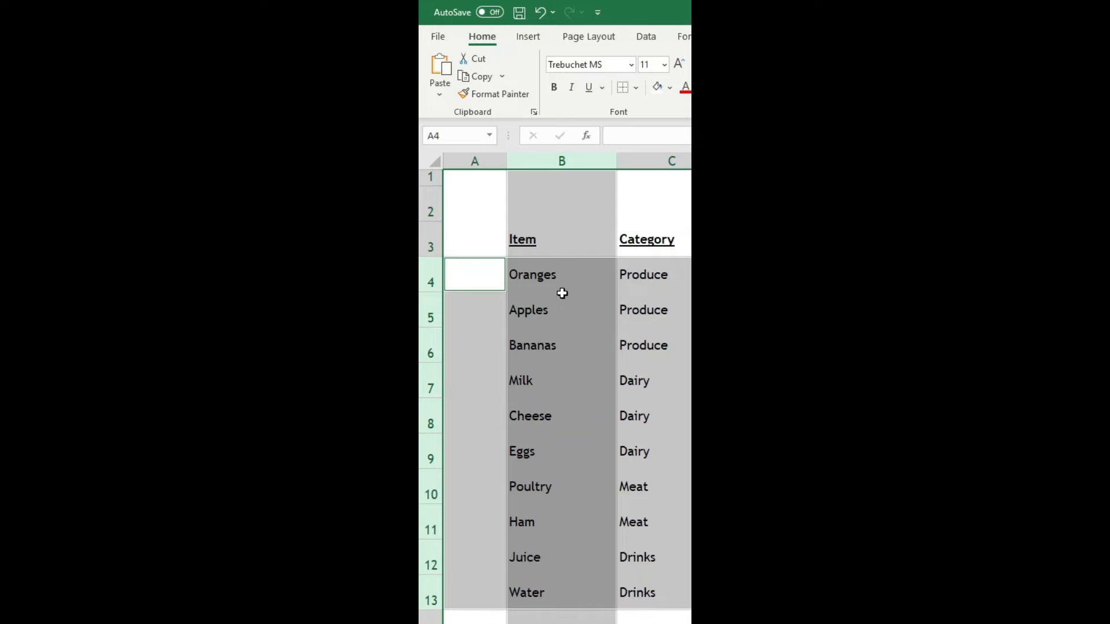
{"action": "left_click_drag", "start_coordinate": [569, 273], "coordinate": [553, 580]}
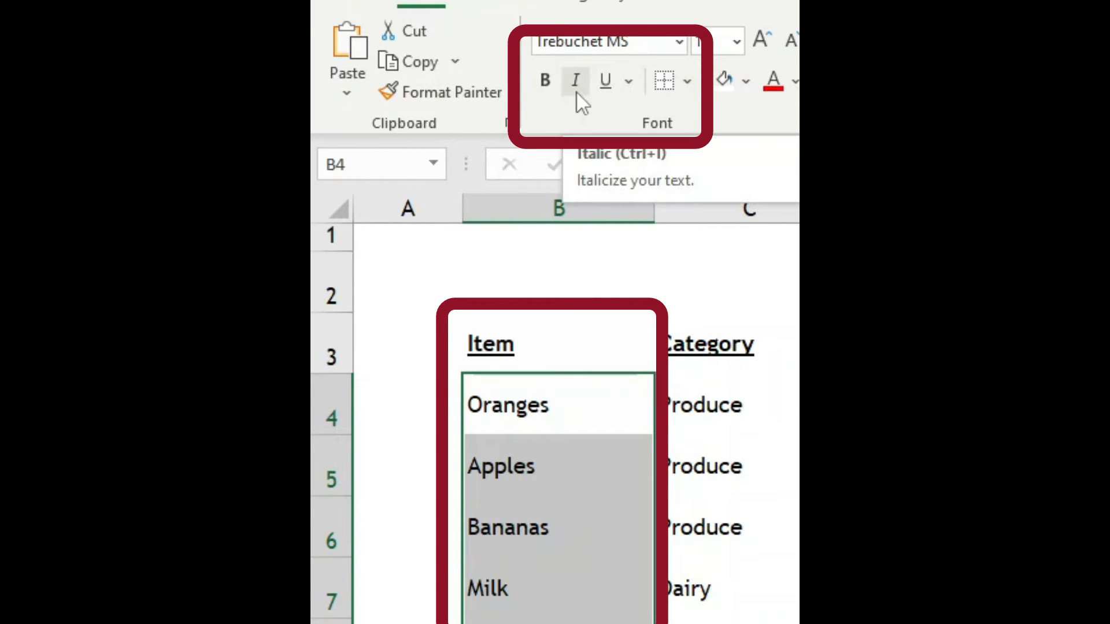
{"action": "left_click", "coordinate": [577, 90]}
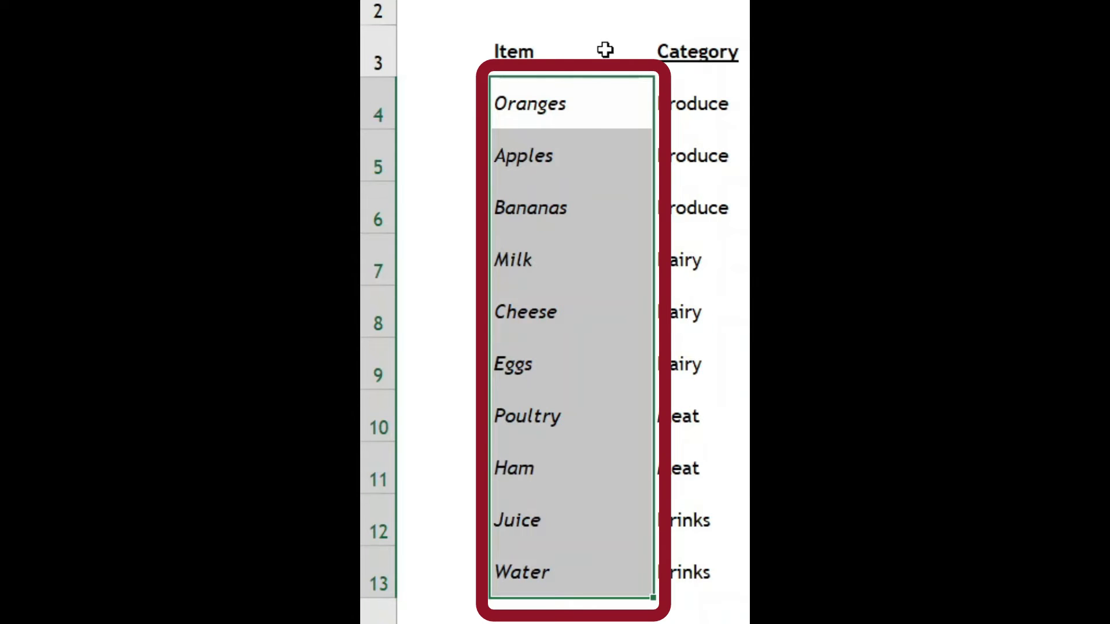
{"action": "left_click_drag", "start_coordinate": [570, 99], "coordinate": [555, 554]}
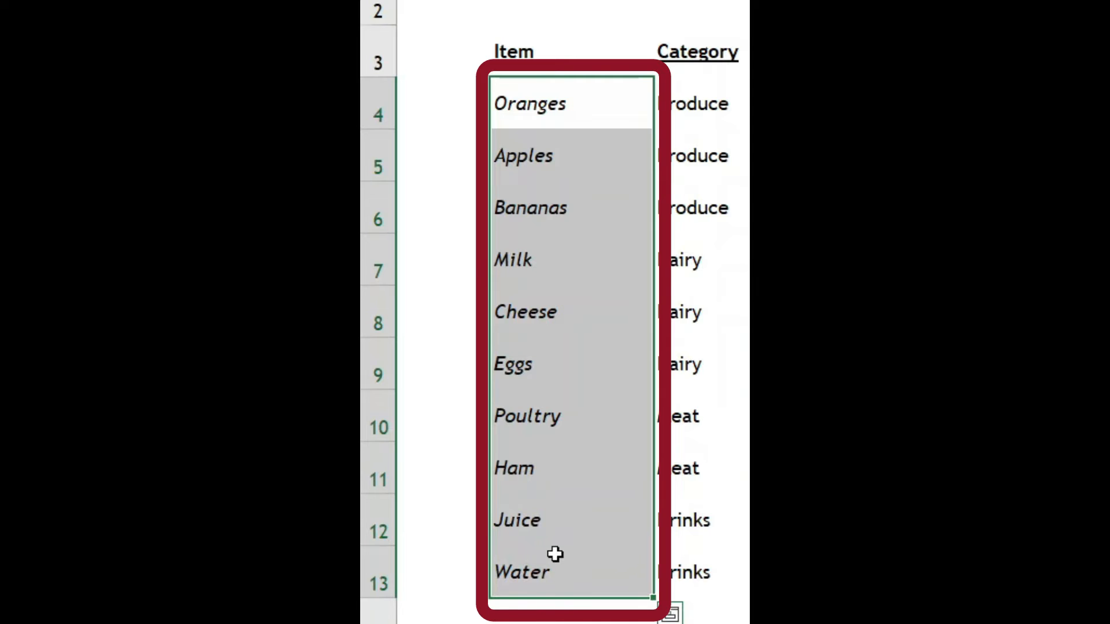
{"action": "left_click", "coordinate": [559, 619]}
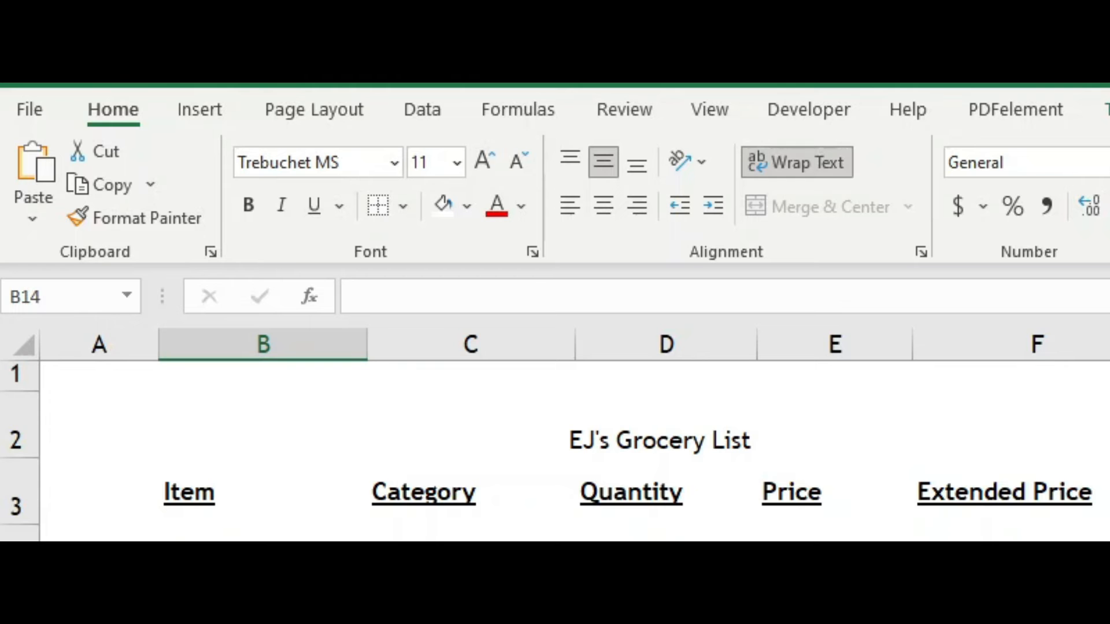
- Fill the merged title cell "EJ's Grocery List" across B2 to F2 with standard yellow
{"action": "left_click", "coordinate": [19, 433]}
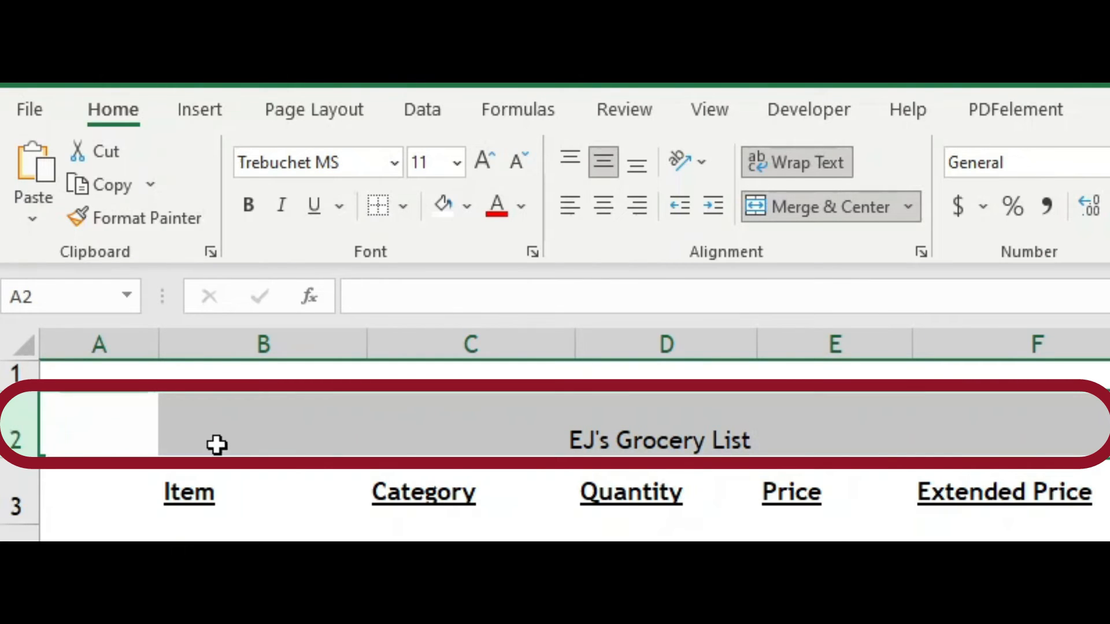
{"action": "left_click", "coordinate": [235, 445]}
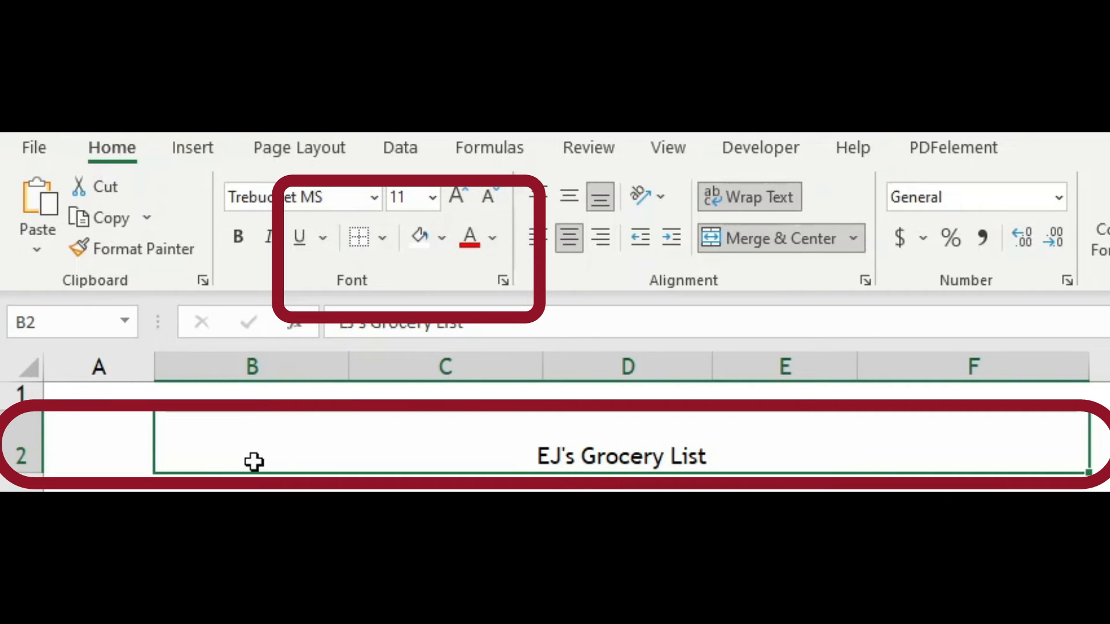
{"action": "left_click", "coordinate": [443, 241]}
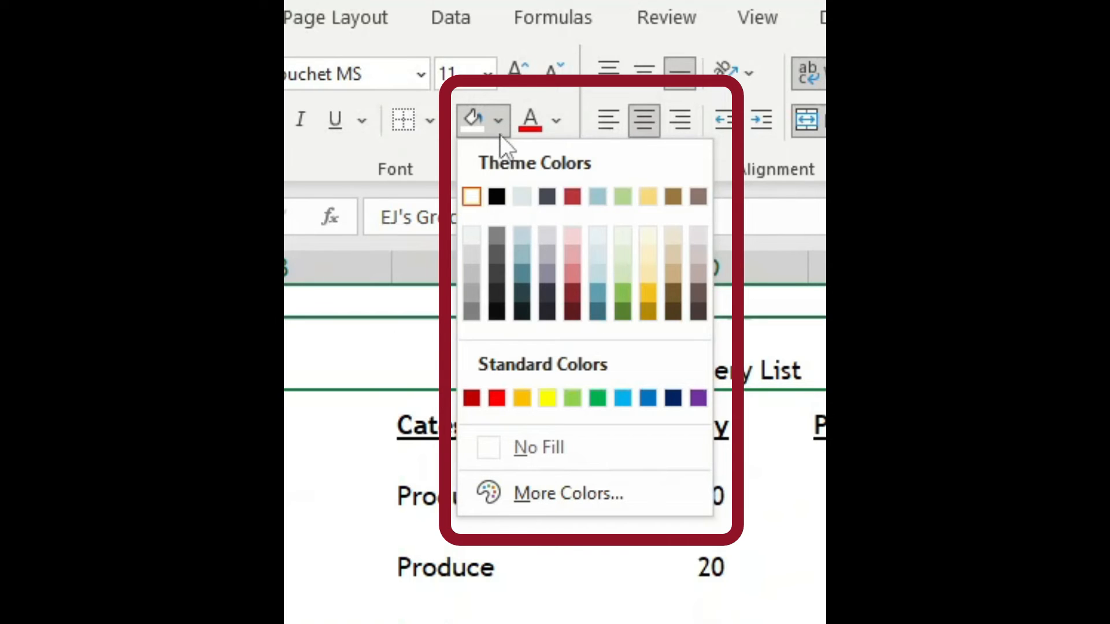
{"action": "left_click", "coordinate": [547, 397]}
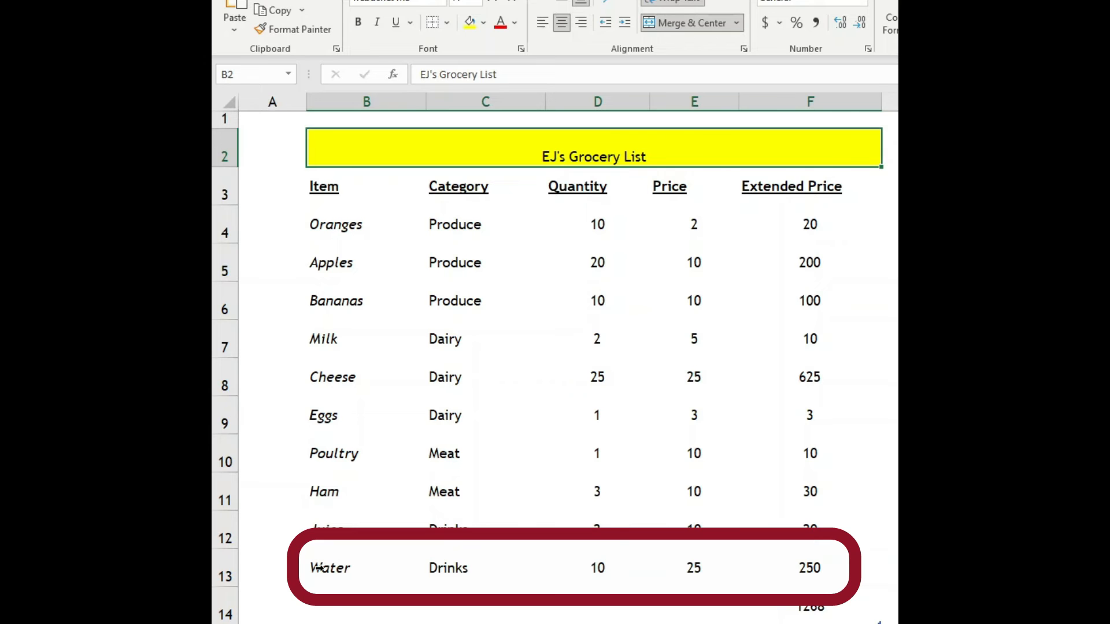
- Add a bottom border under cells B13 to F13 in the Water row
{"action": "left_click", "coordinate": [339, 567]}
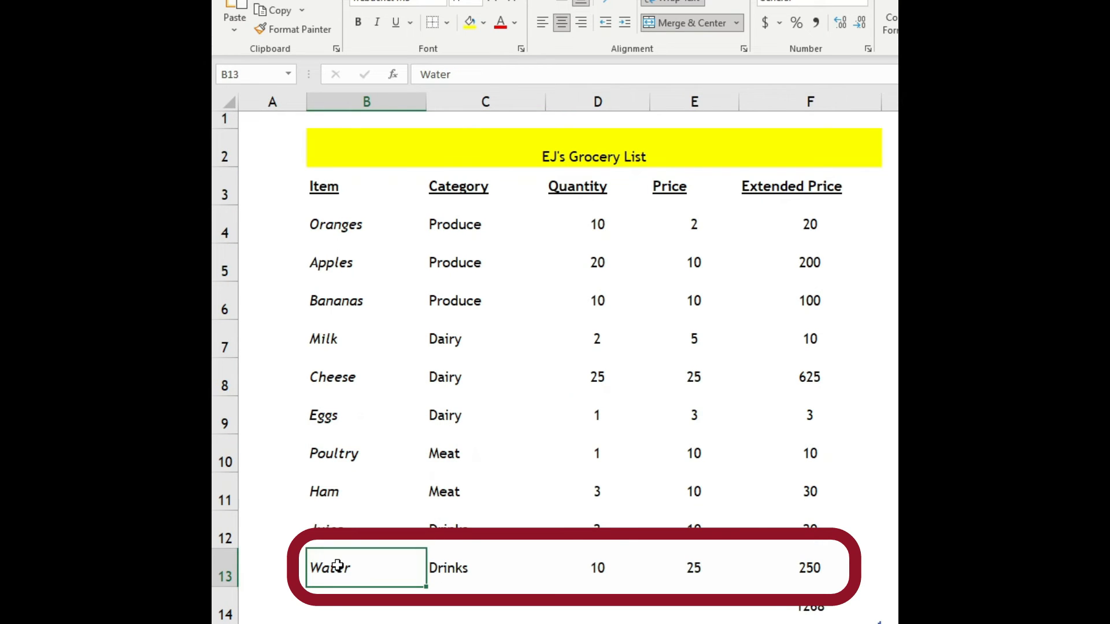
{"action": "left_click_drag", "start_coordinate": [338, 566], "coordinate": [770, 570]}
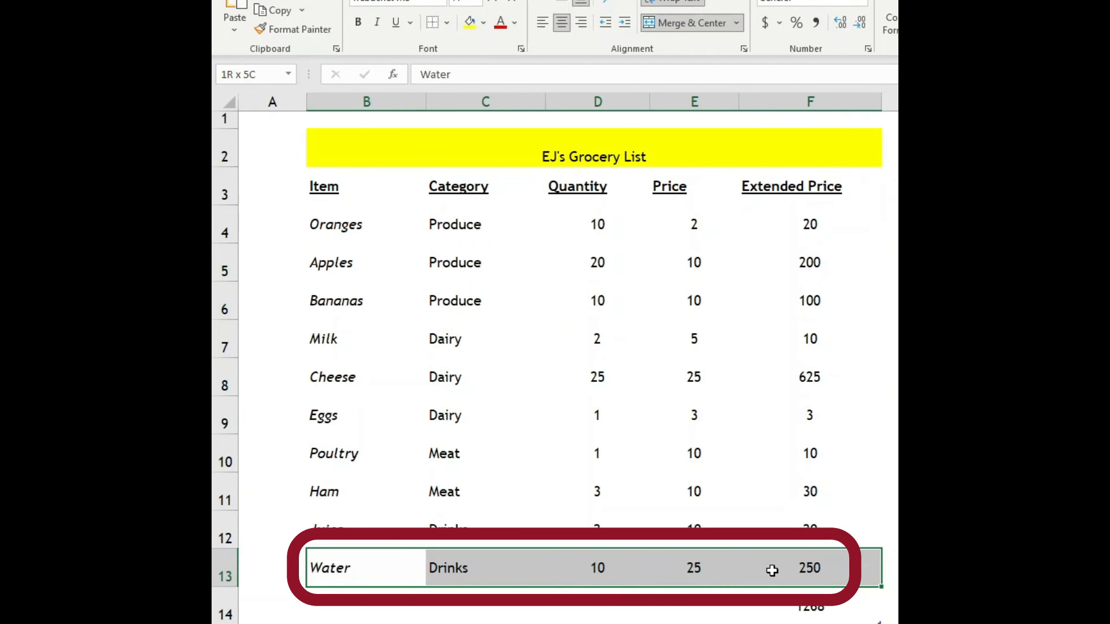
{"action": "left_click_drag", "start_coordinate": [772, 571], "coordinate": [771, 570]}
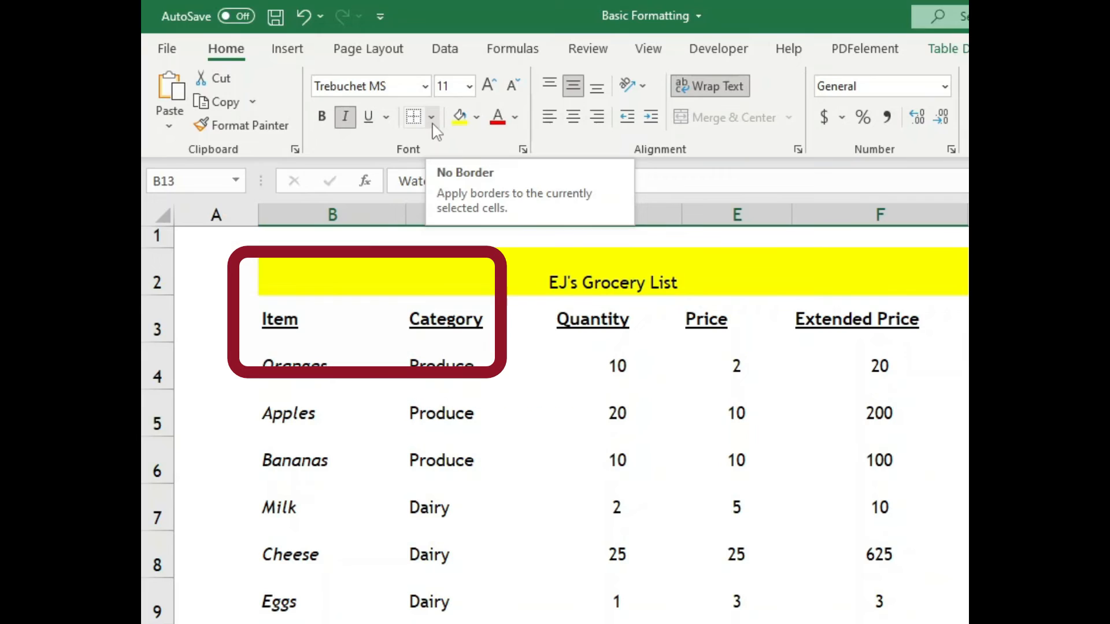
{"action": "left_click", "coordinate": [432, 120]}
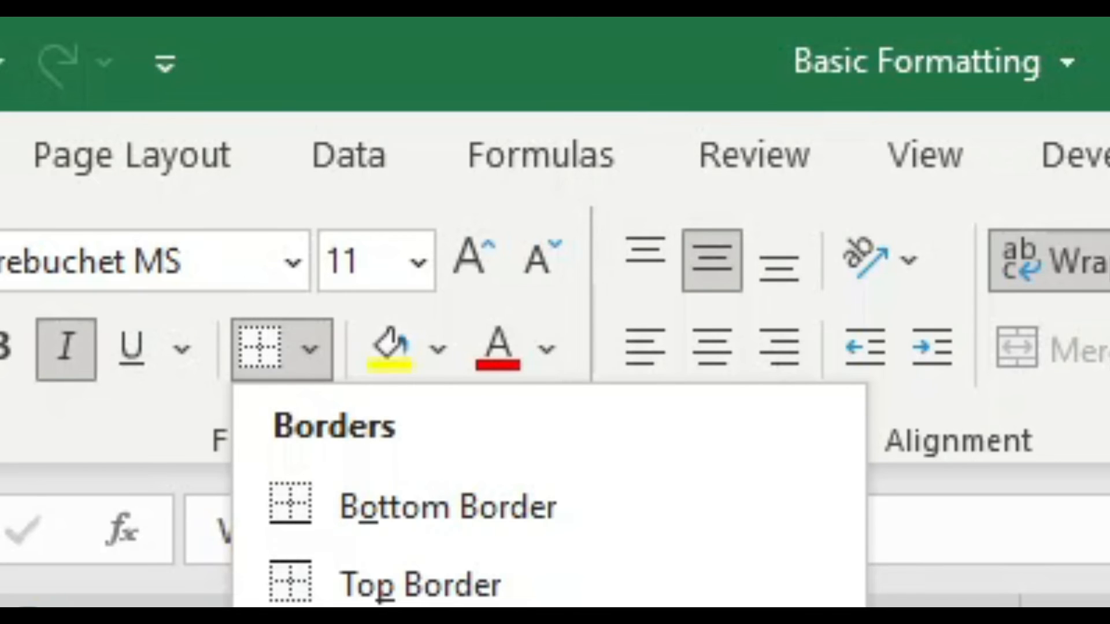
{"action": "left_click", "coordinate": [589, 527]}
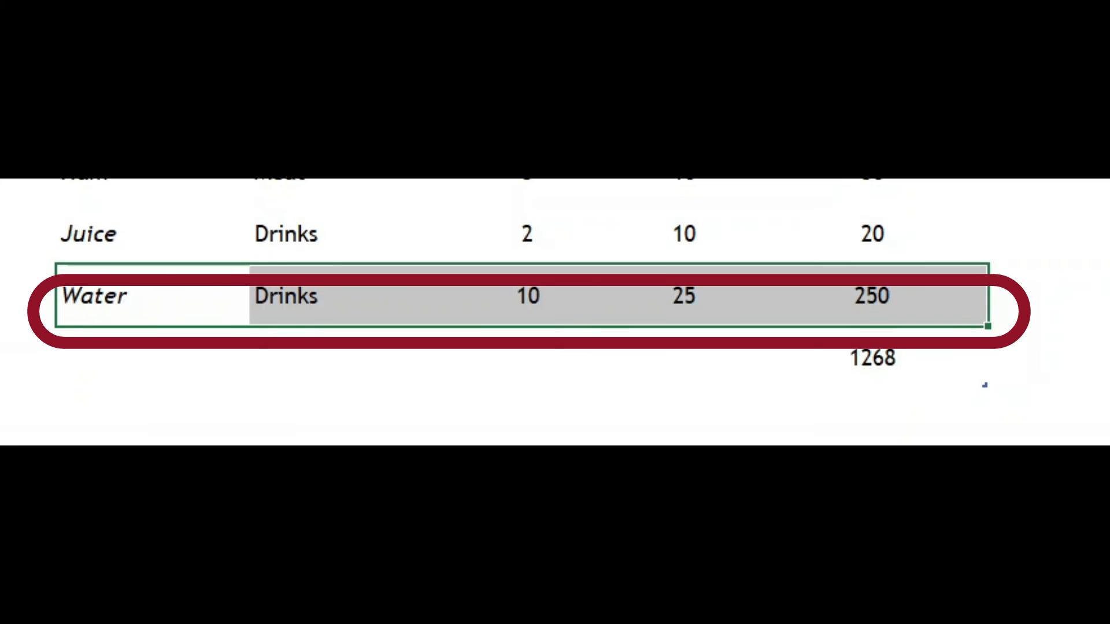
{"action": "left_click", "coordinate": [137, 374]}
{"action": "left_click", "coordinate": [155, 444]}
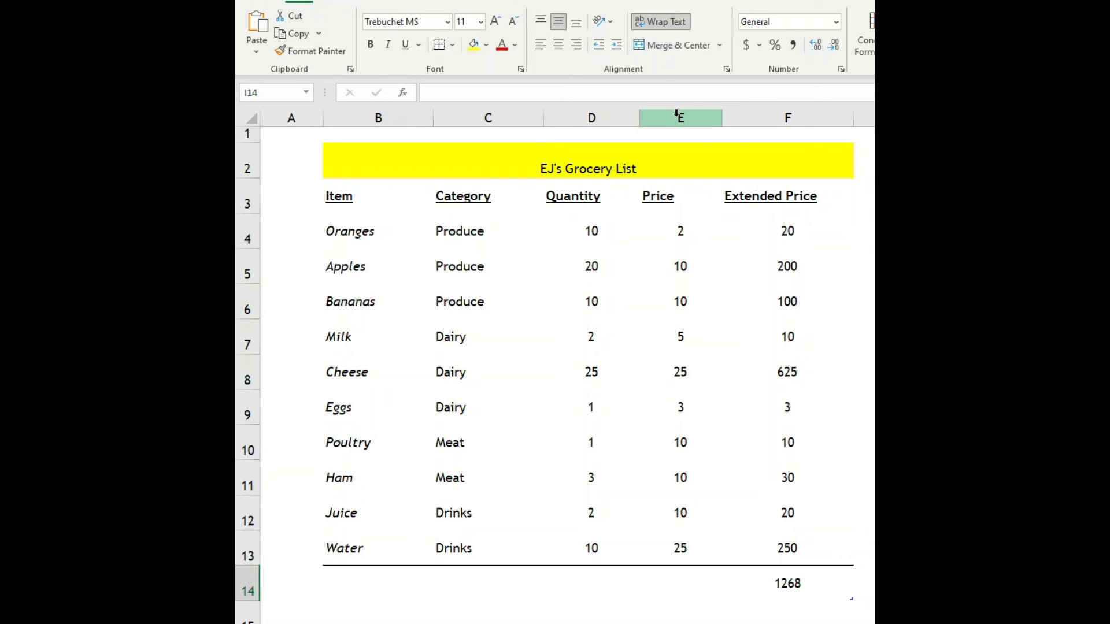
- Format the Price and Extended Price columns, E and F, as dollar currency
{"action": "left_click", "coordinate": [677, 115]}
{"action": "left_click_drag", "start_coordinate": [676, 116], "coordinate": [753, 120]}
{"action": "left_click", "coordinate": [765, 116]}
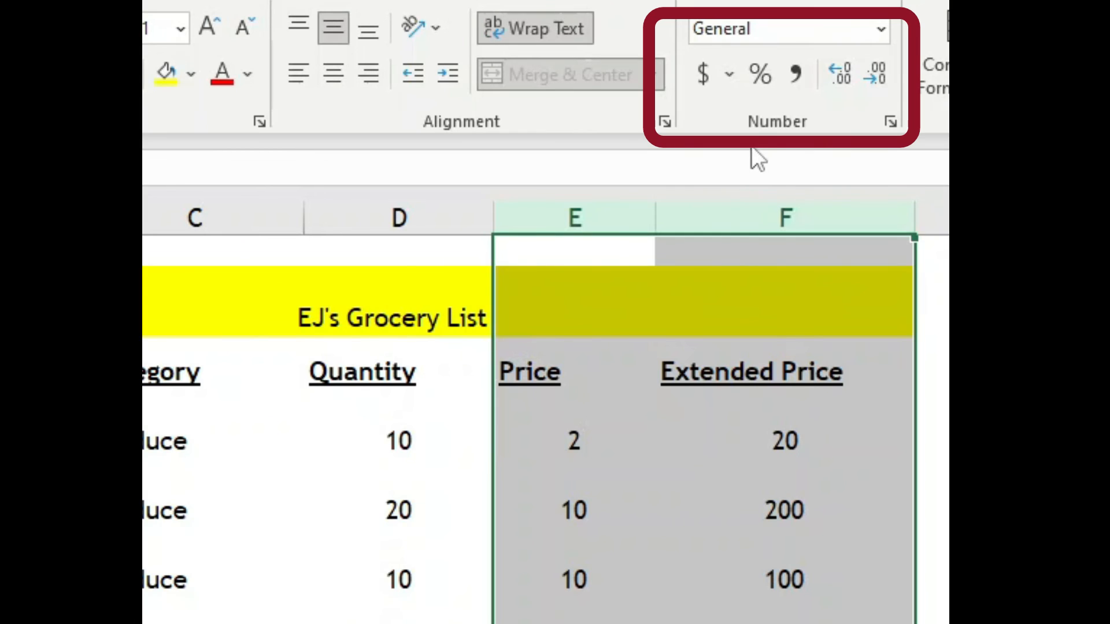
{"action": "left_click", "coordinate": [702, 85]}
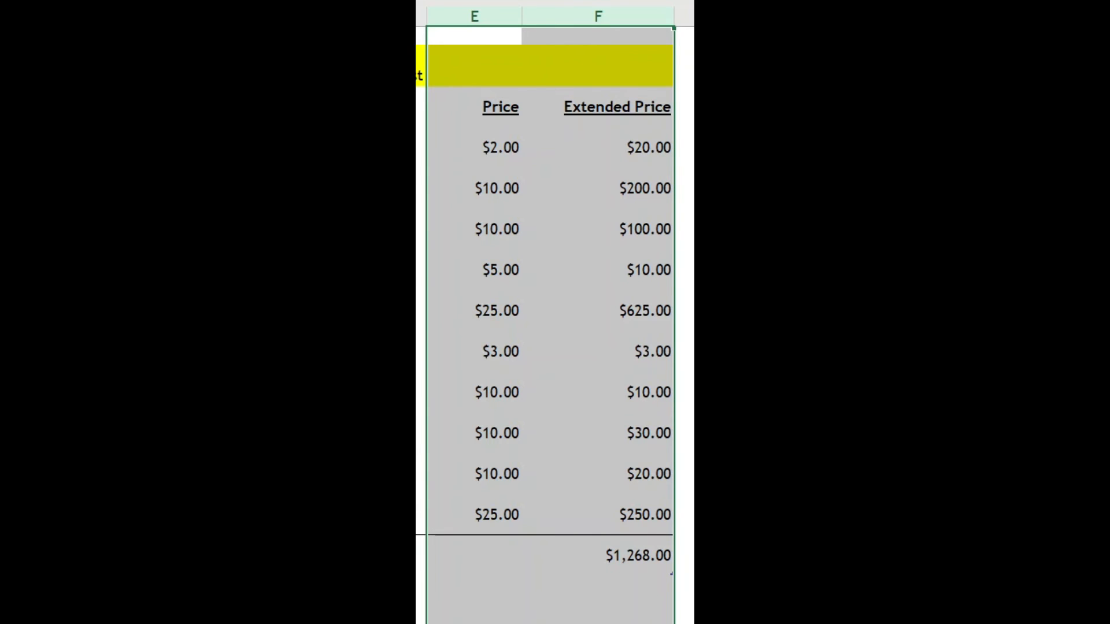
{"action": "left_click_drag", "start_coordinate": [495, 149], "coordinate": [586, 545]}
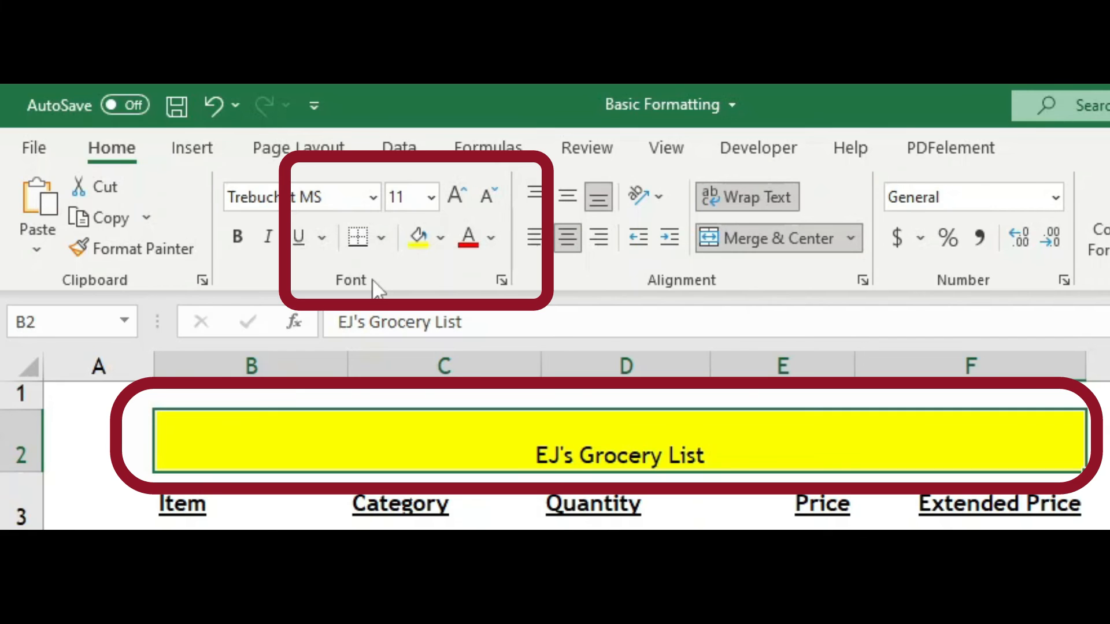
- Try font size 28 on the merged title cell "EJ's Grocery List" in B2 and set it back to 11
{"action": "left_click", "coordinate": [411, 196]}
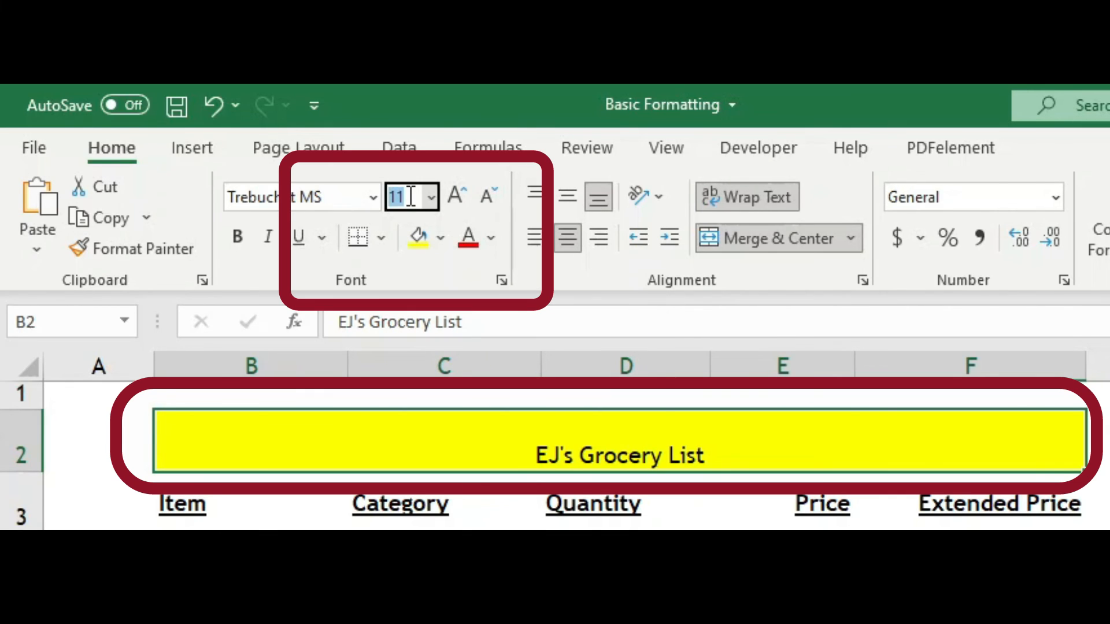
{"action": "type", "text": "28"}
{"action": "key", "text": "Return"}
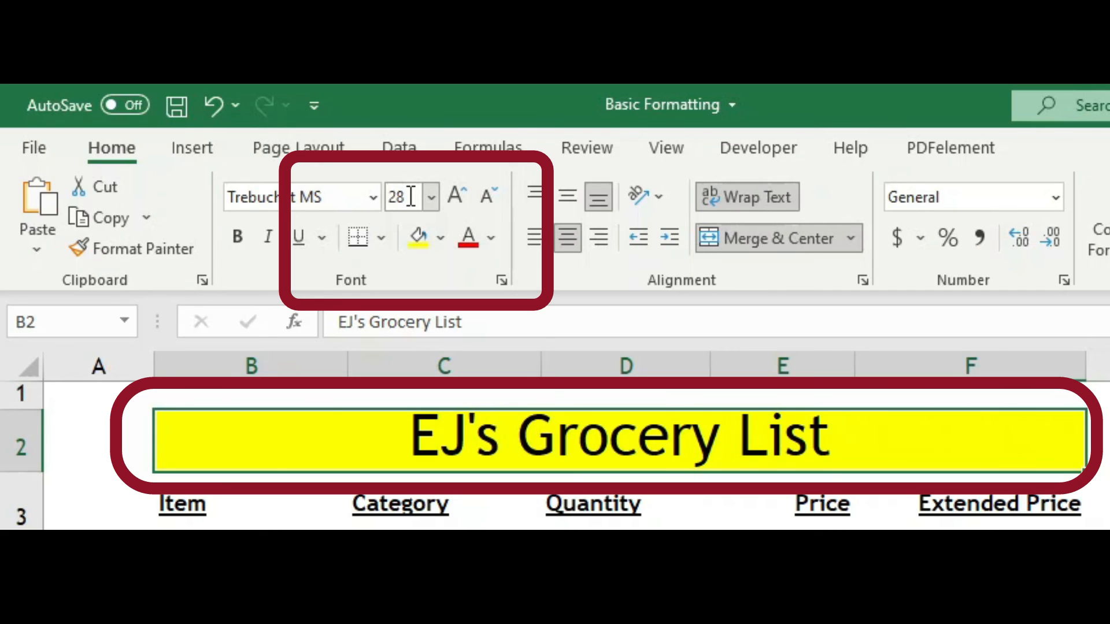
{"action": "left_click", "coordinate": [410, 196]}
{"action": "type", "text": "11"}
{"action": "key", "text": "Return"}
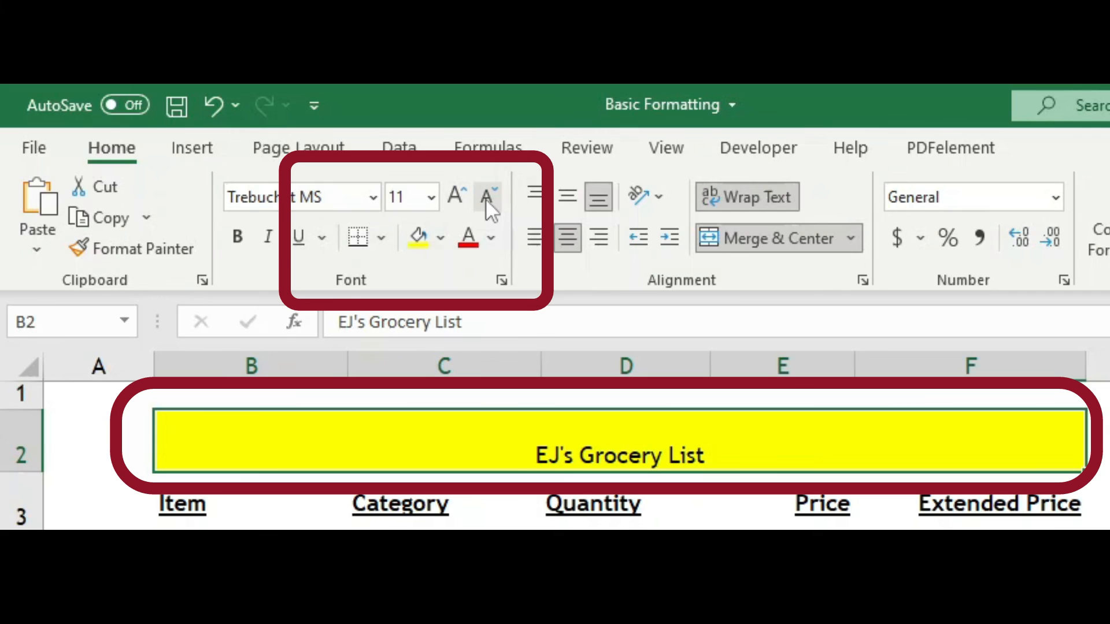
- Increase the title's font size in B2 step by step to 28 and middle-align the text vertically in its cell
{"action": "left_click", "coordinate": [455, 196]}
{"action": "left_click", "coordinate": [451, 199]}
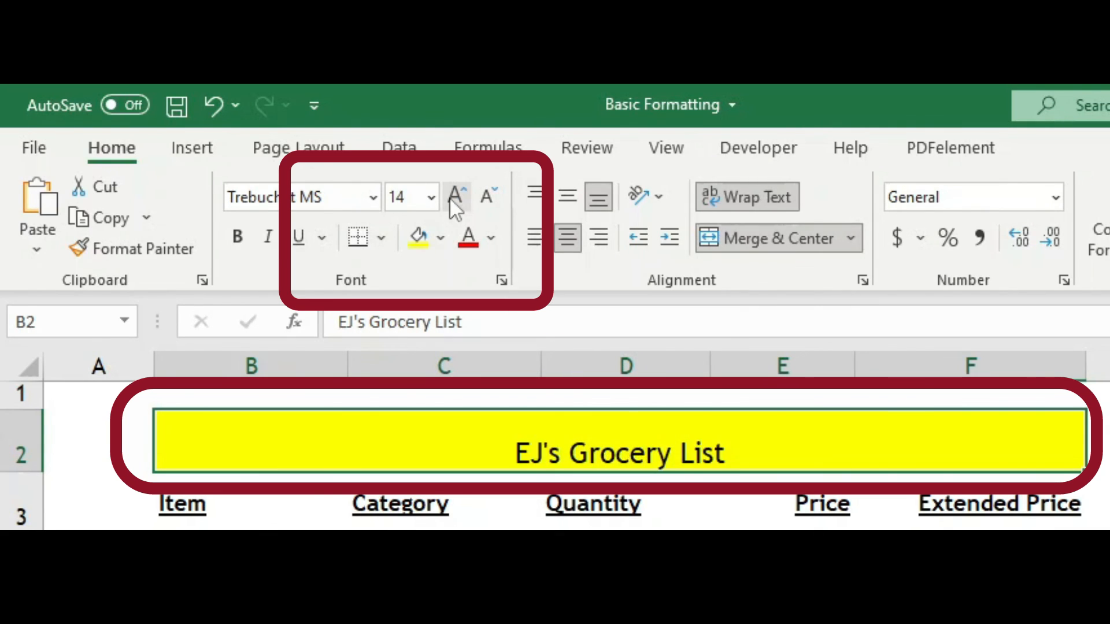
{"action": "left_click", "coordinate": [449, 198]}
{"action": "left_click", "coordinate": [449, 199]}
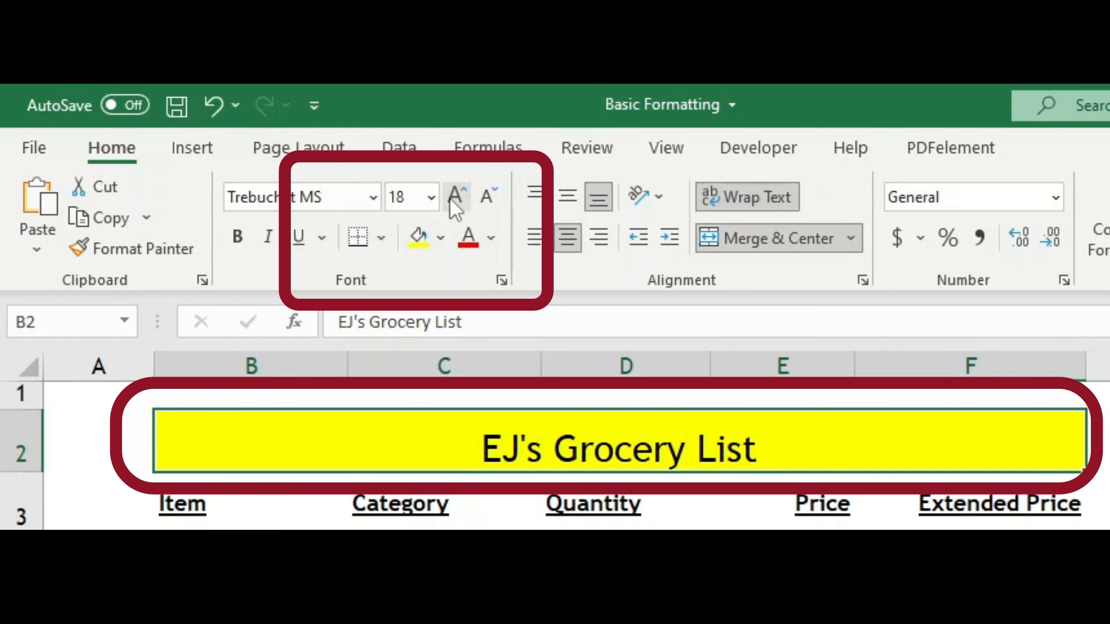
{"action": "left_click", "coordinate": [449, 201]}
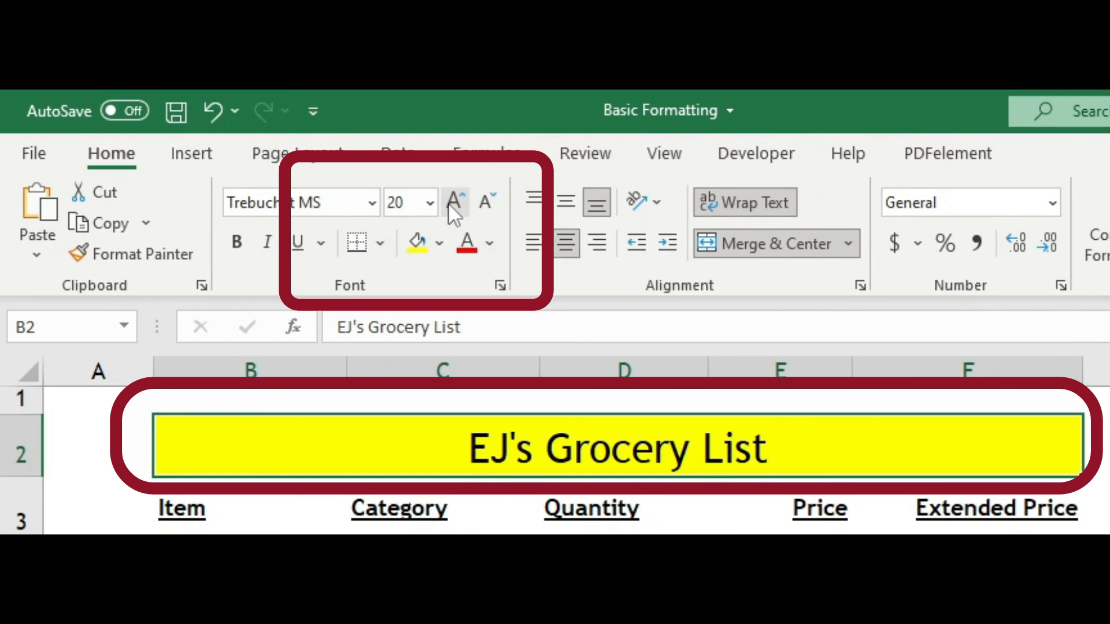
{"action": "left_click", "coordinate": [452, 201]}
{"action": "left_click", "coordinate": [451, 201]}
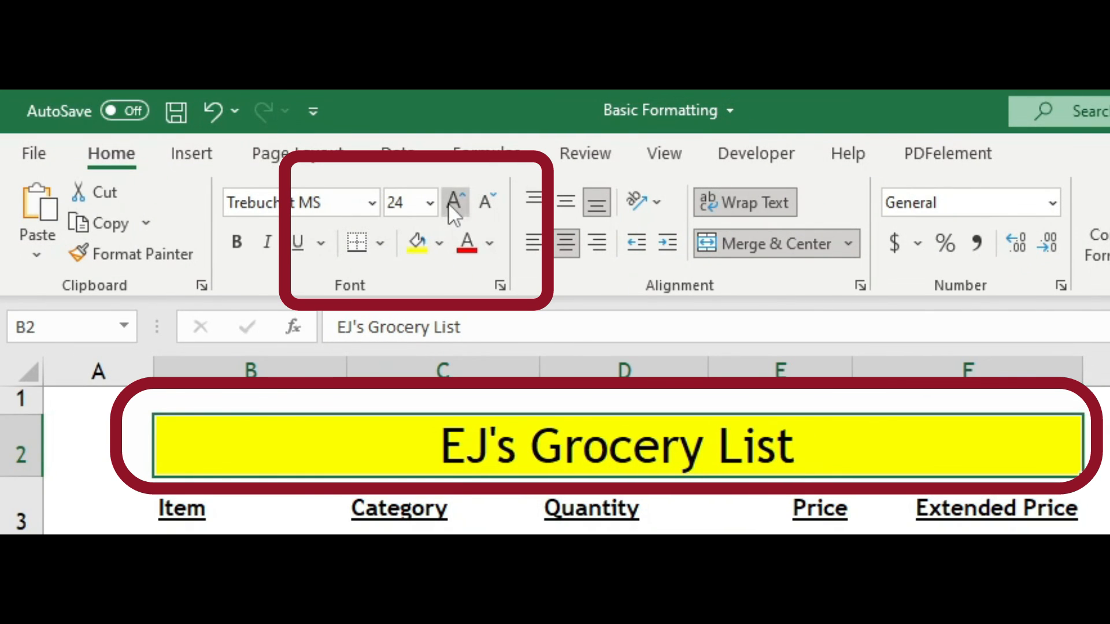
{"action": "left_click", "coordinate": [452, 201]}
{"action": "left_click", "coordinate": [453, 201]}
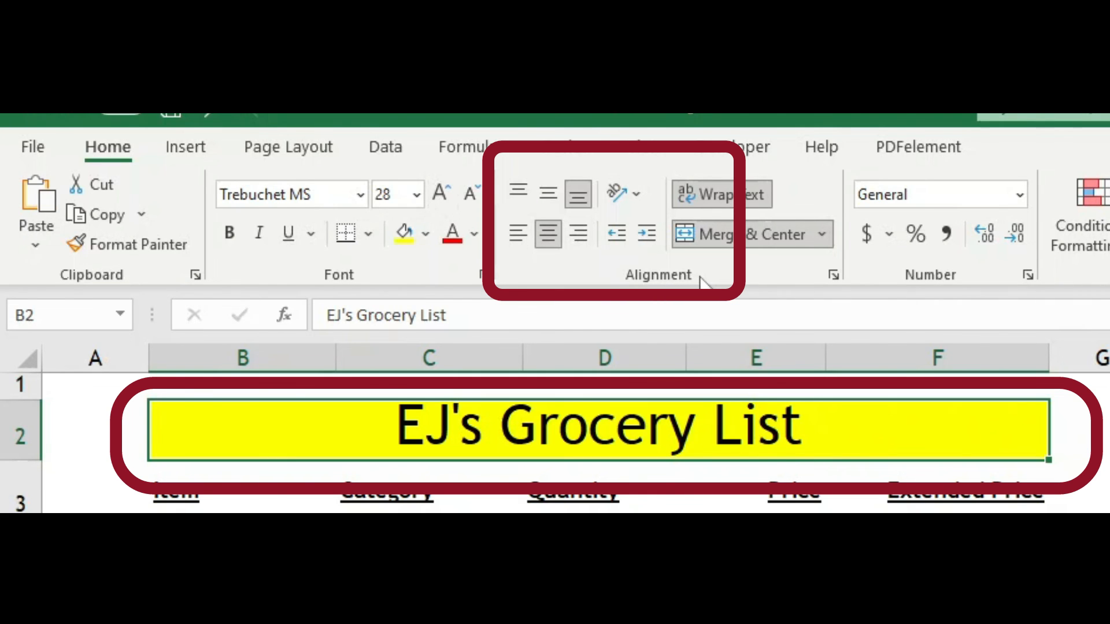
{"action": "left_click", "coordinate": [543, 192]}
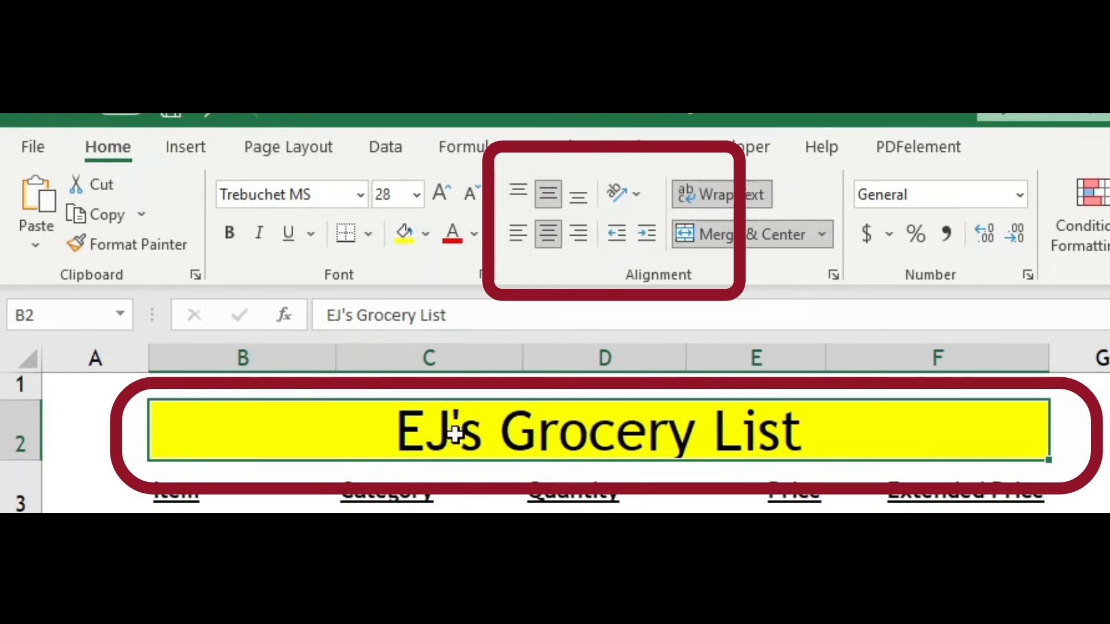